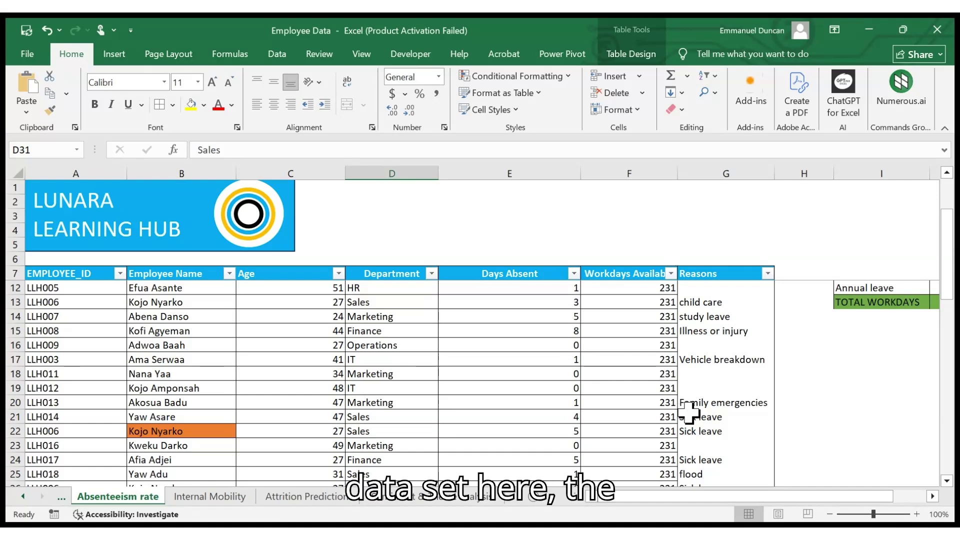
Step: Examine the employee absence records, the 2024 workdays breakdown and the annual absenteeism rate formula below the table
scroll(120, 328, "up", 2)
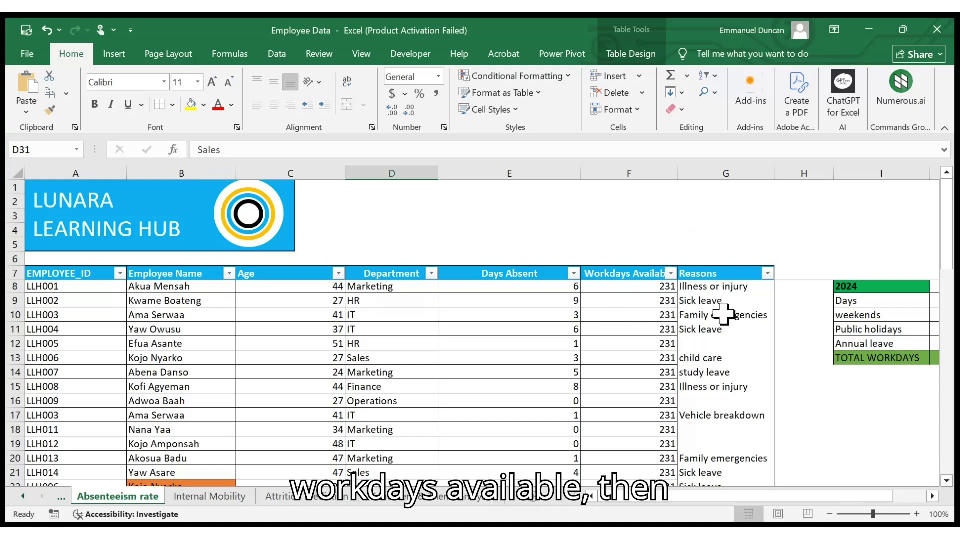
scroll(723, 314, "right", 2)
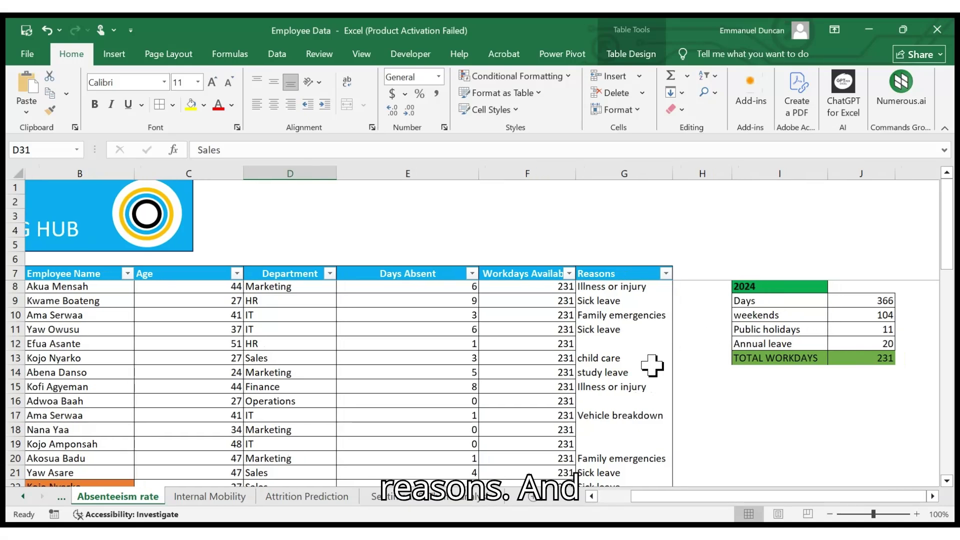
scroll(653, 365, "left", 2)
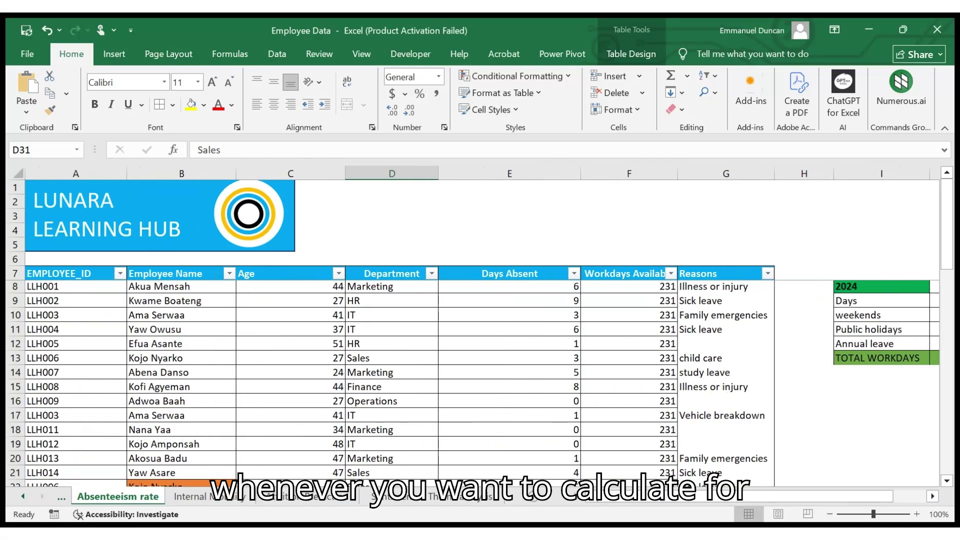
scroll(622, 365, "right", 2)
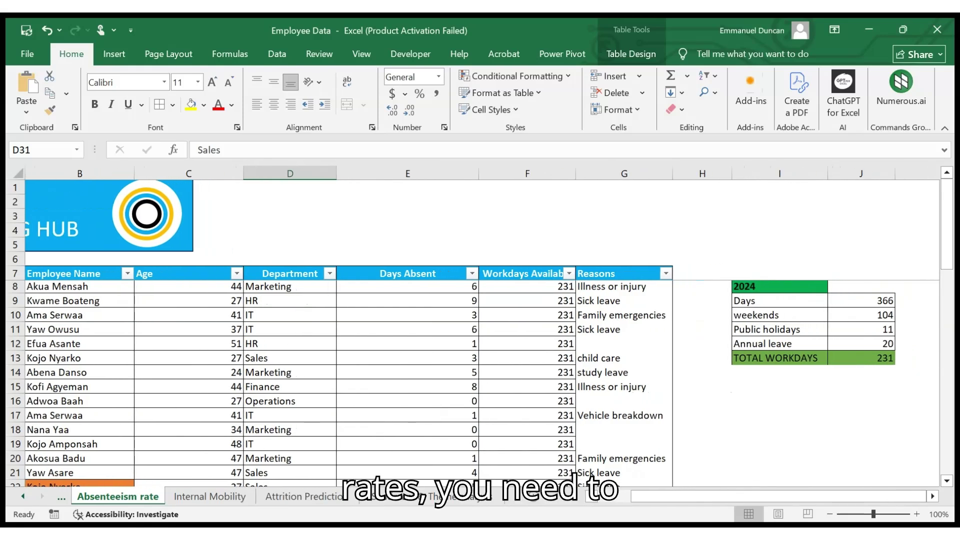
scroll(706, 344, "right", 1)
scroll(482, 325, "right", 1)
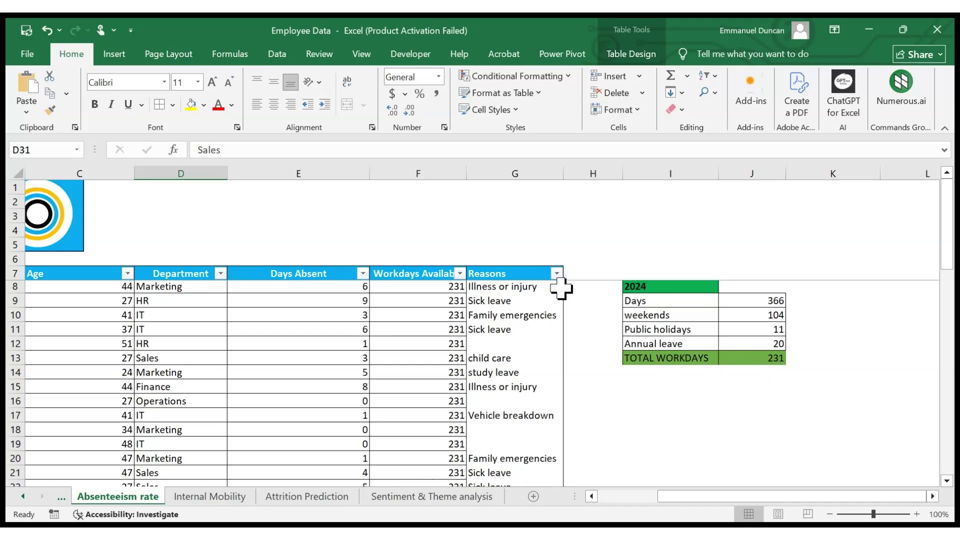
scroll(420, 296, "left", 1)
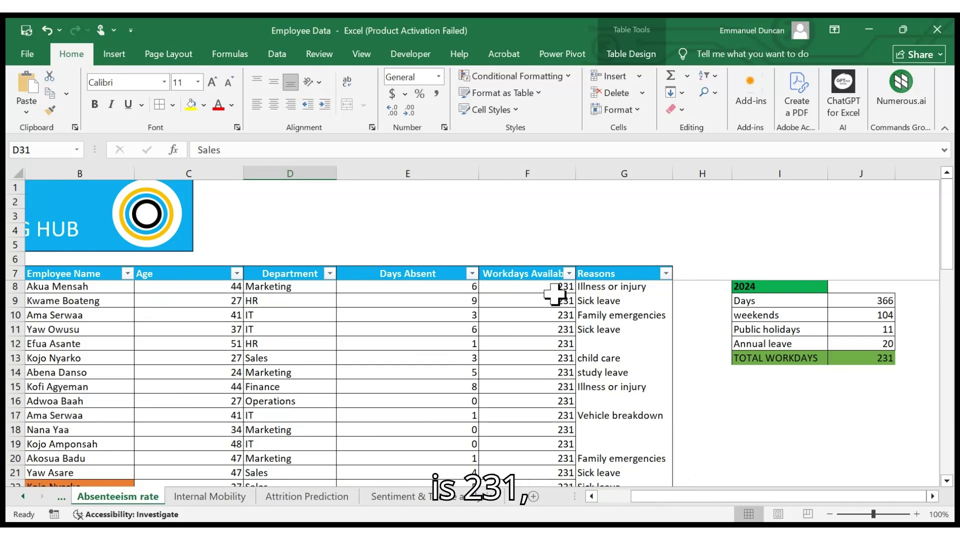
scroll(554, 294, "down", 5)
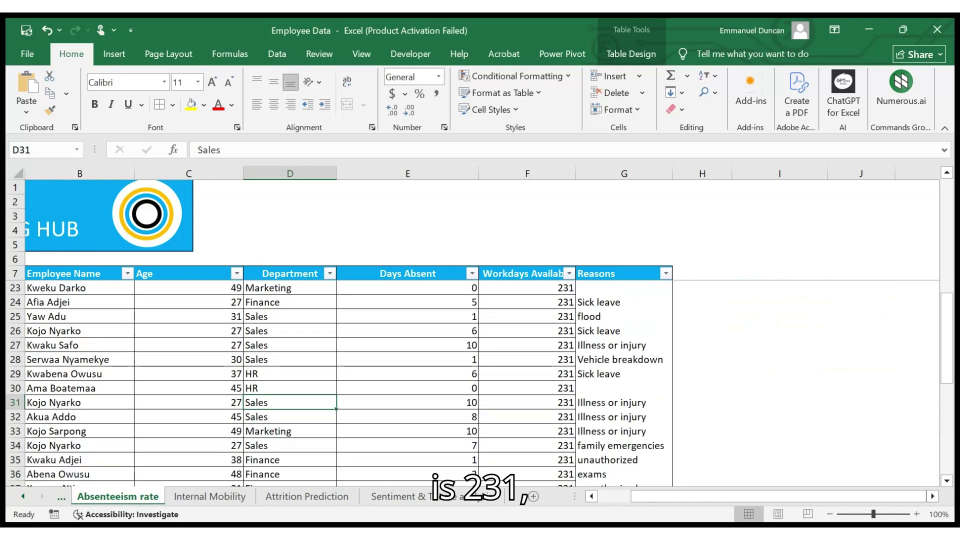
scroll(555, 297, "up", 6)
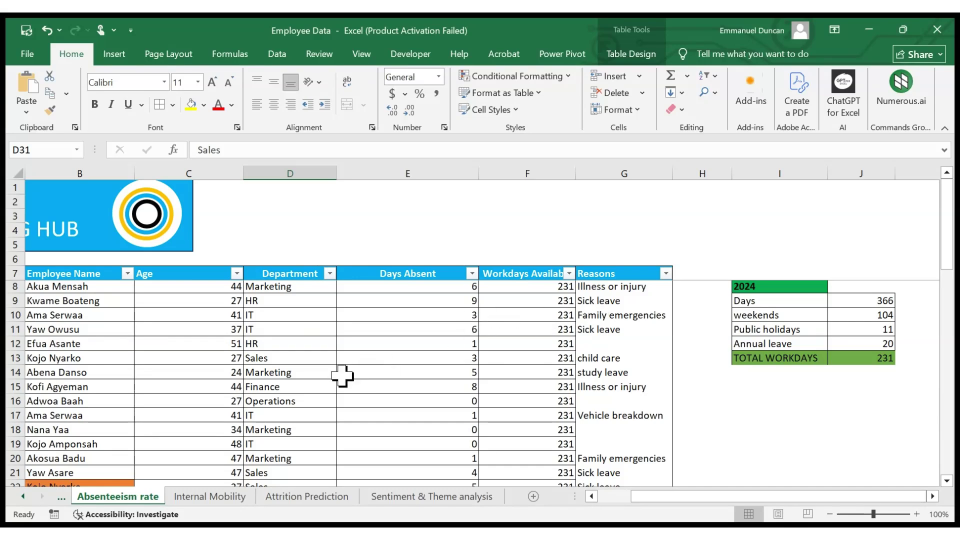
scroll(344, 374, "down", 5)
scroll(240, 404, "down", 4)
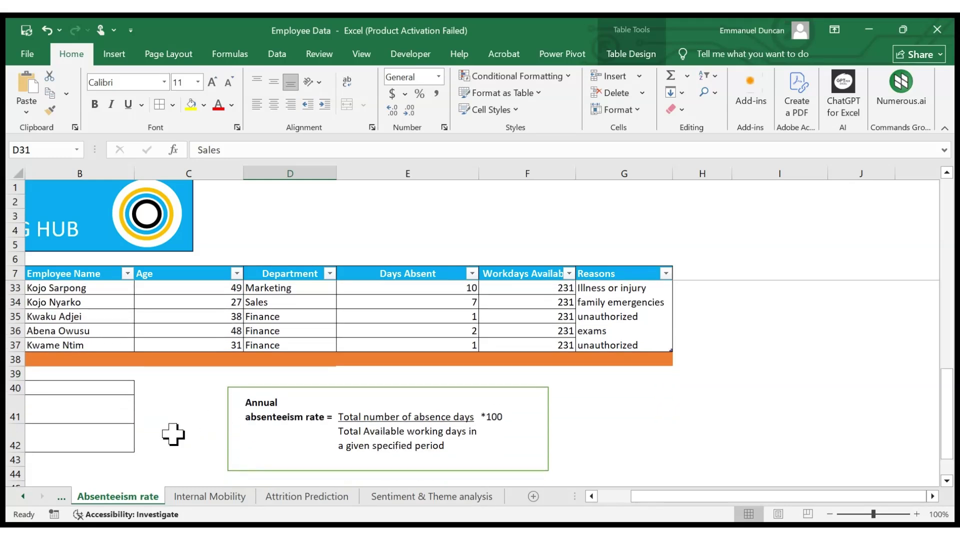
scroll(172, 435, "left", 2)
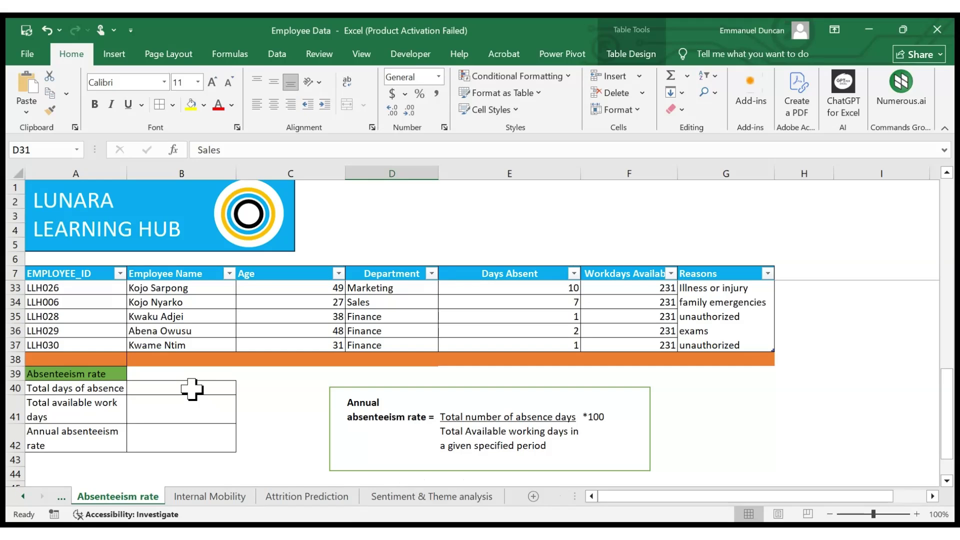
Step: Fill in the absenteeism rate block with 5 total days of absence and 231 total available work days
scroll(191, 389, "up", 5)
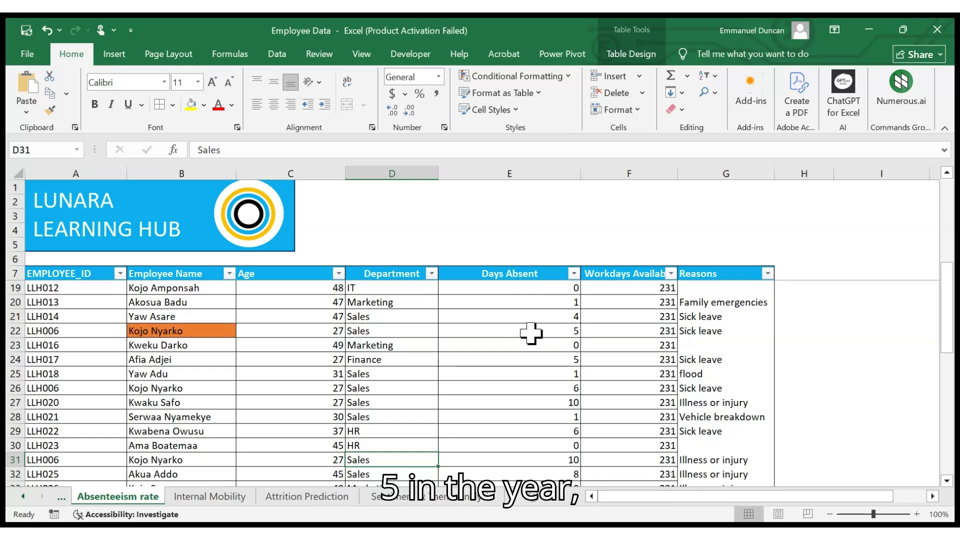
scroll(397, 373, "down", 4)
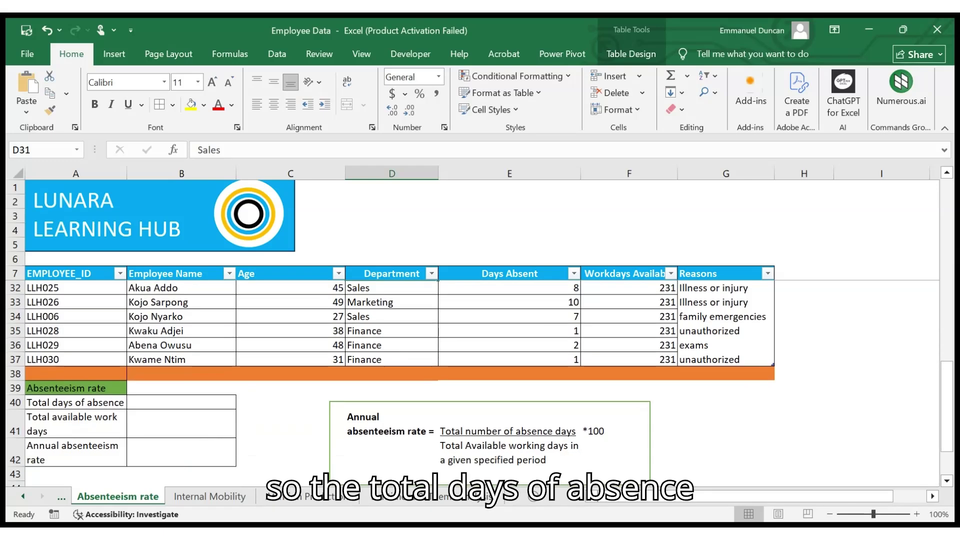
left_click(192, 406)
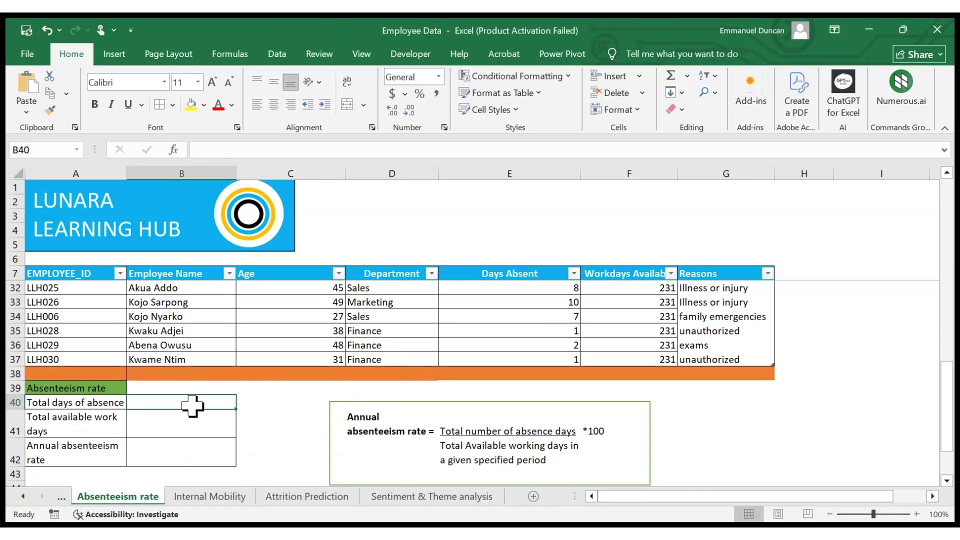
type("5")
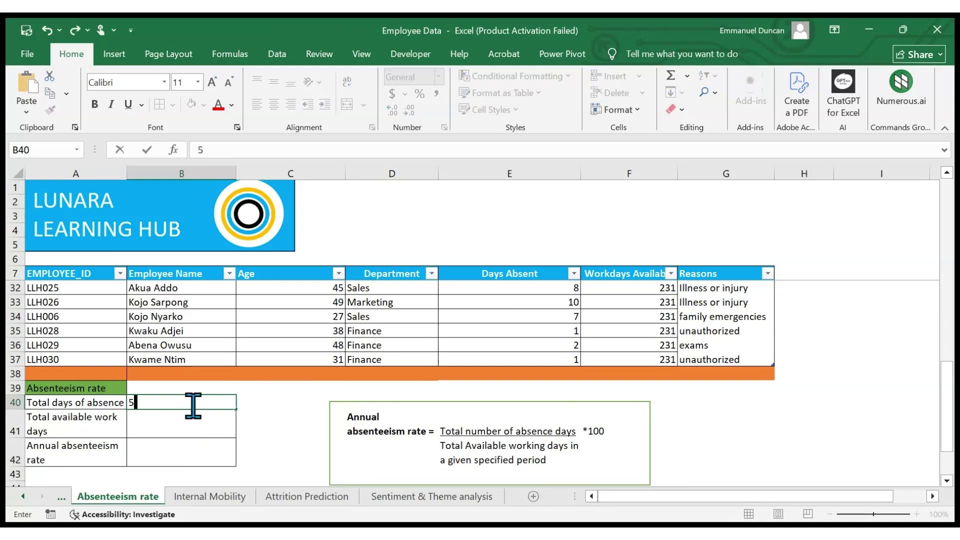
key("Return")
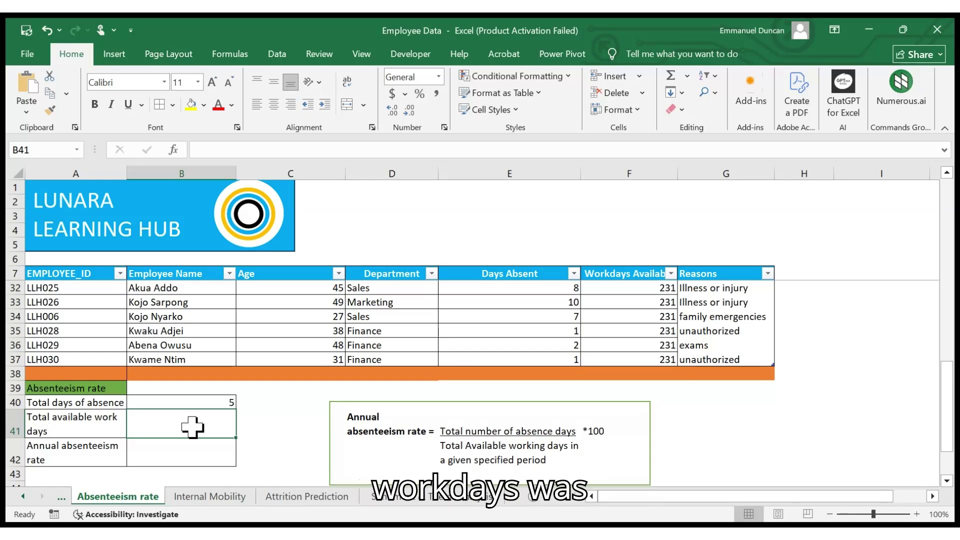
type("231")
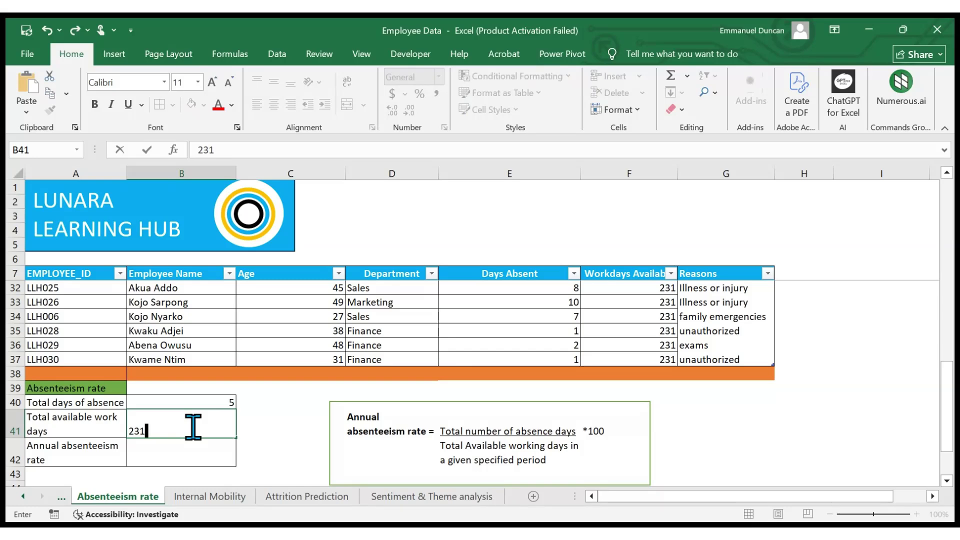
key("Return")
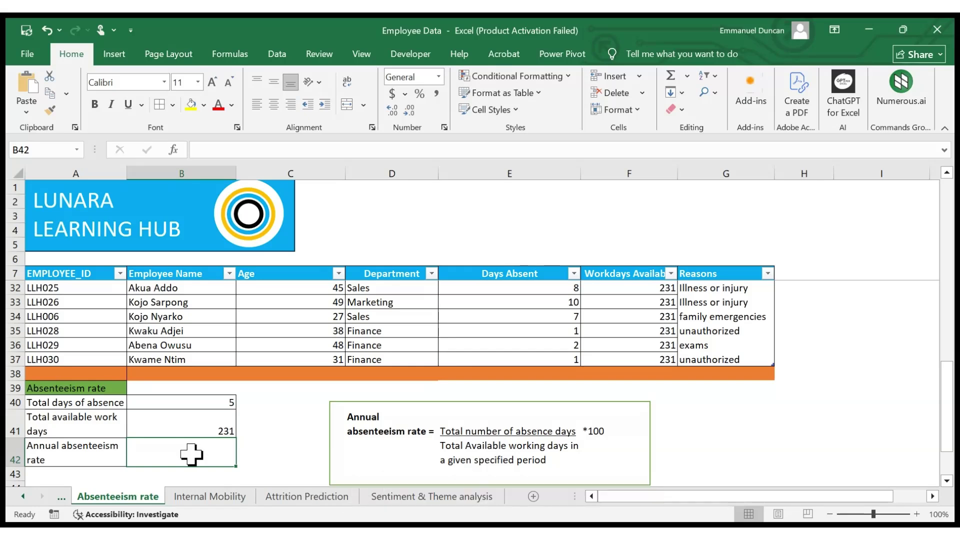
Step: Calculate the annual absenteeism rate in B42 with =B40/B41 and format the result as a percentage
type("=")
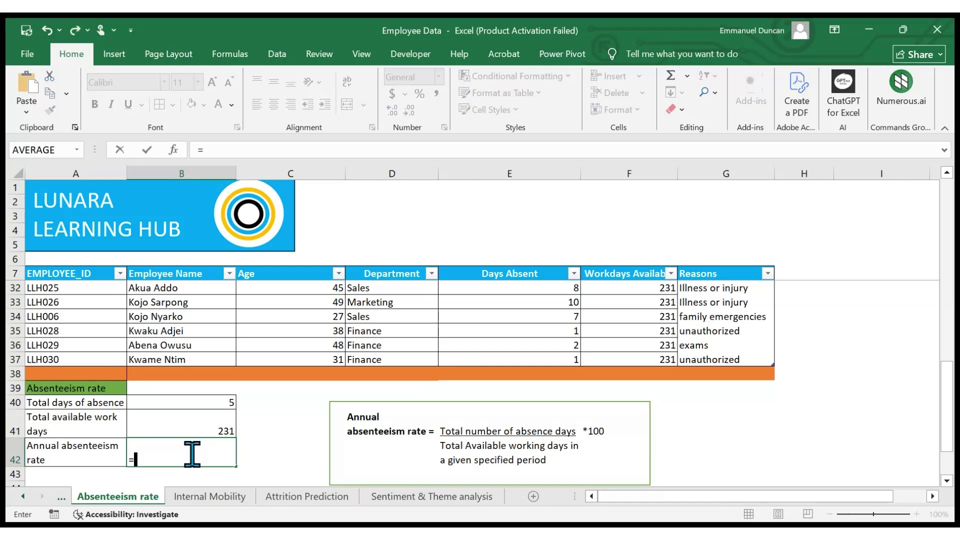
left_click(201, 404)
type("/")
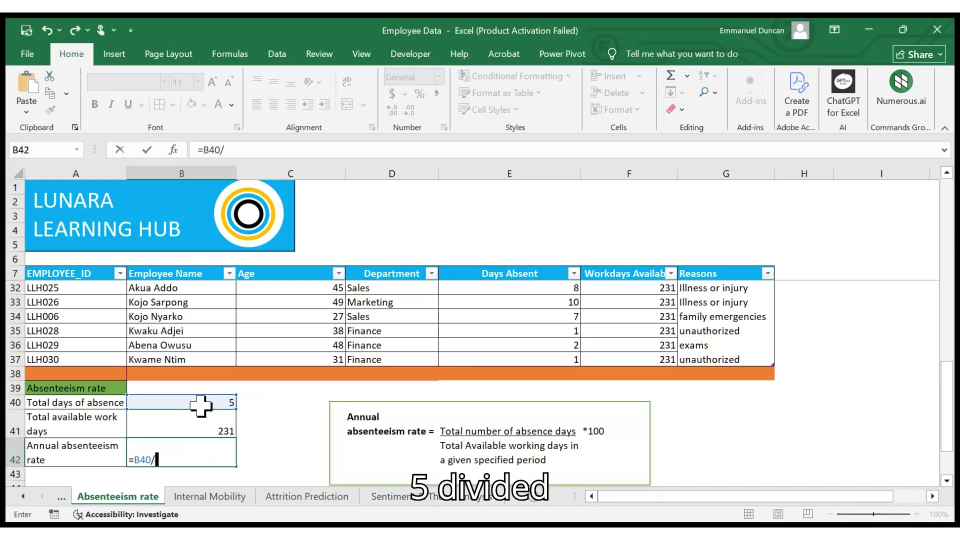
left_click(209, 426)
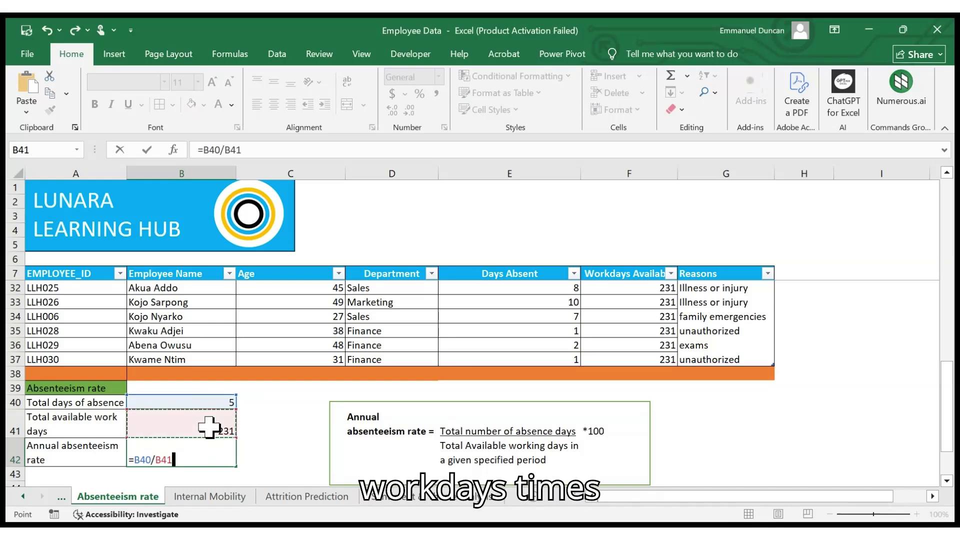
key("Return")
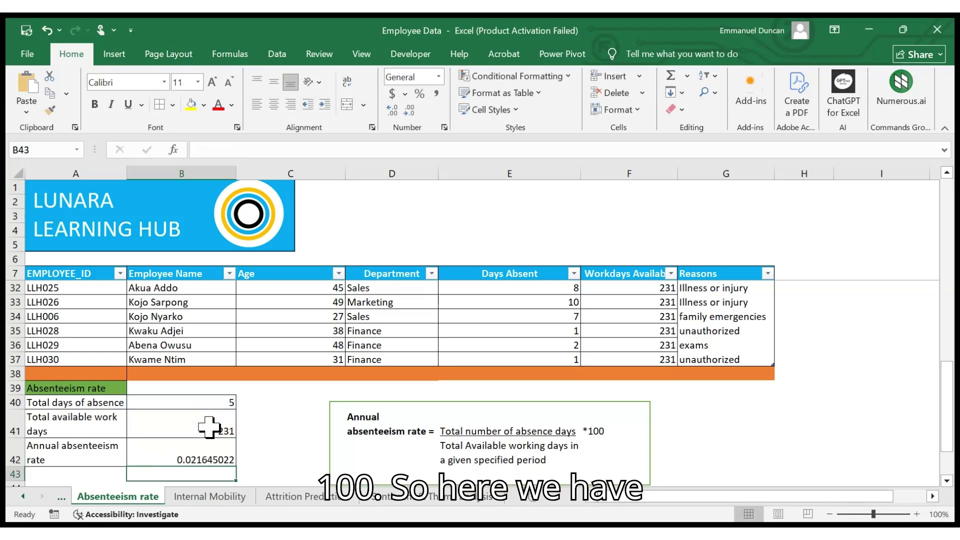
left_click(209, 456)
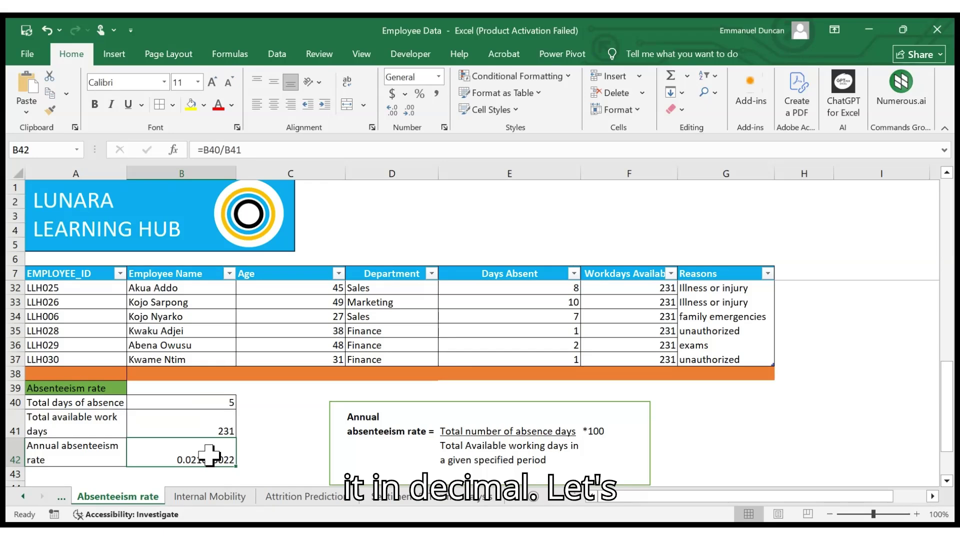
left_click(419, 94)
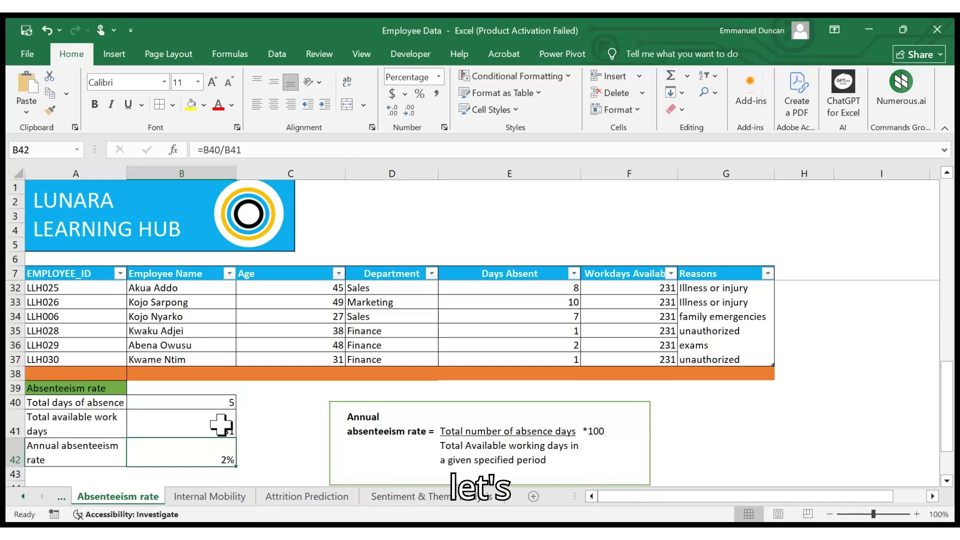
left_click(218, 402)
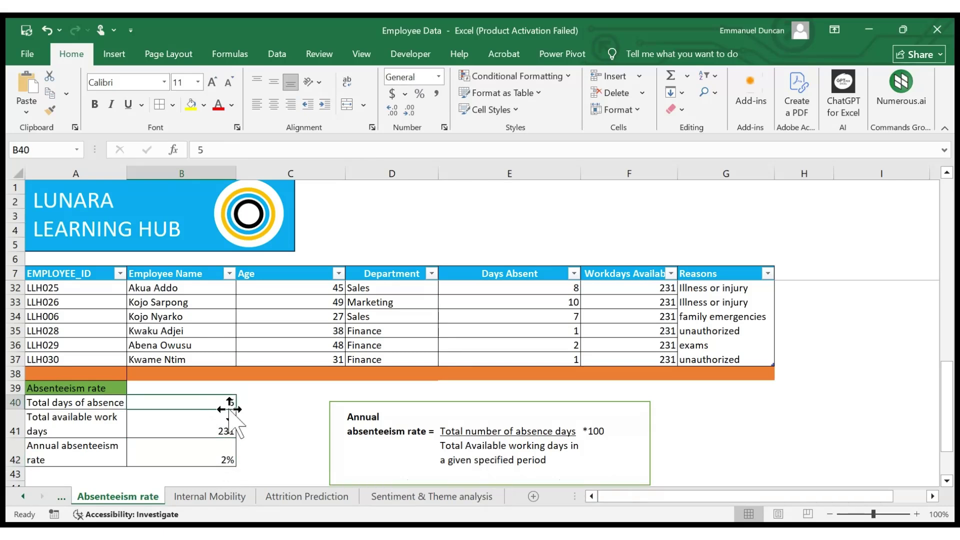
left_click(254, 407)
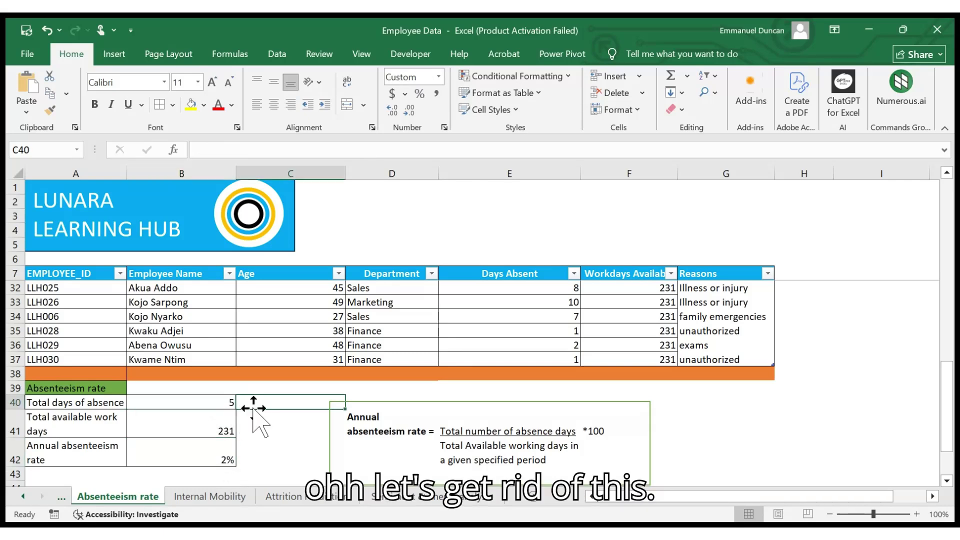
left_click(225, 403)
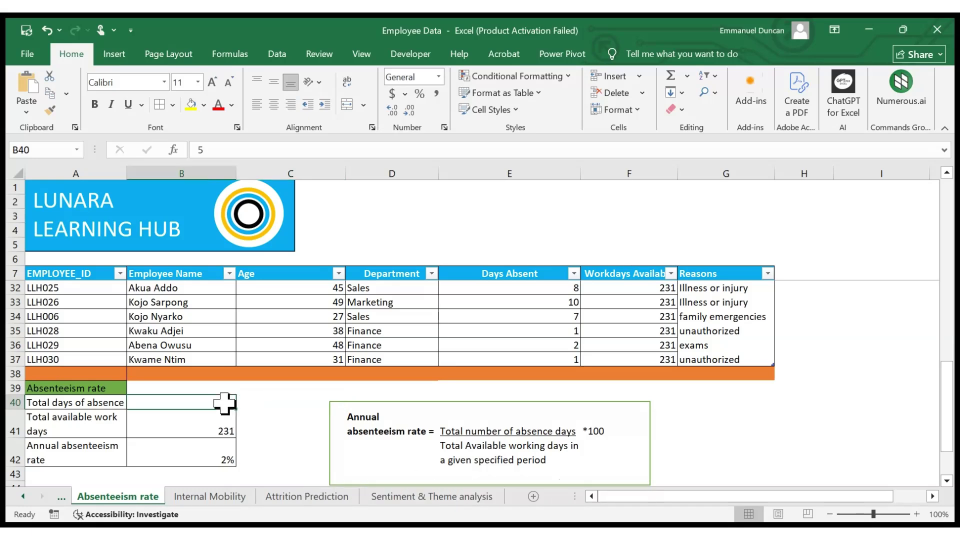
Step: Total the table's whole Days Absent column in cell C40 with =SUM(Absenteeism[Days Absent])
left_click(251, 407)
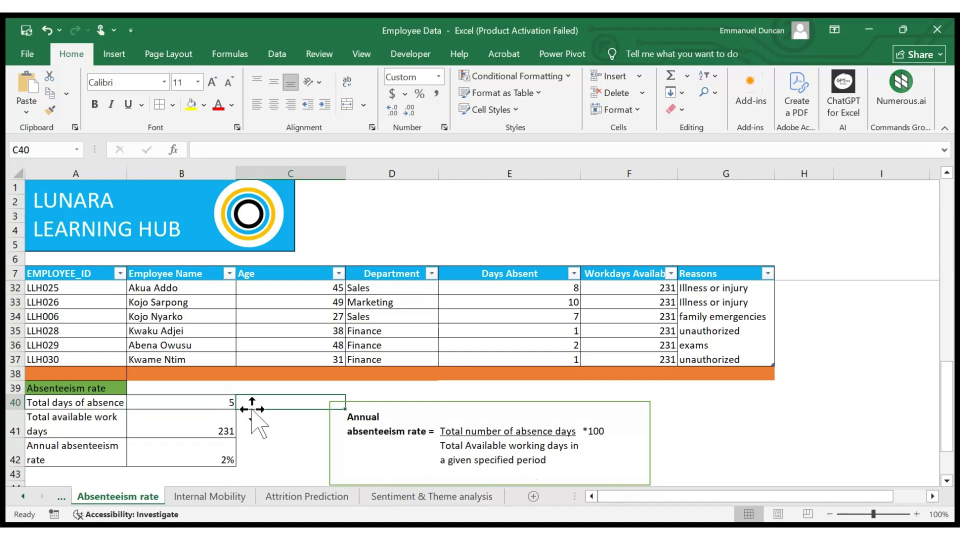
type("=")
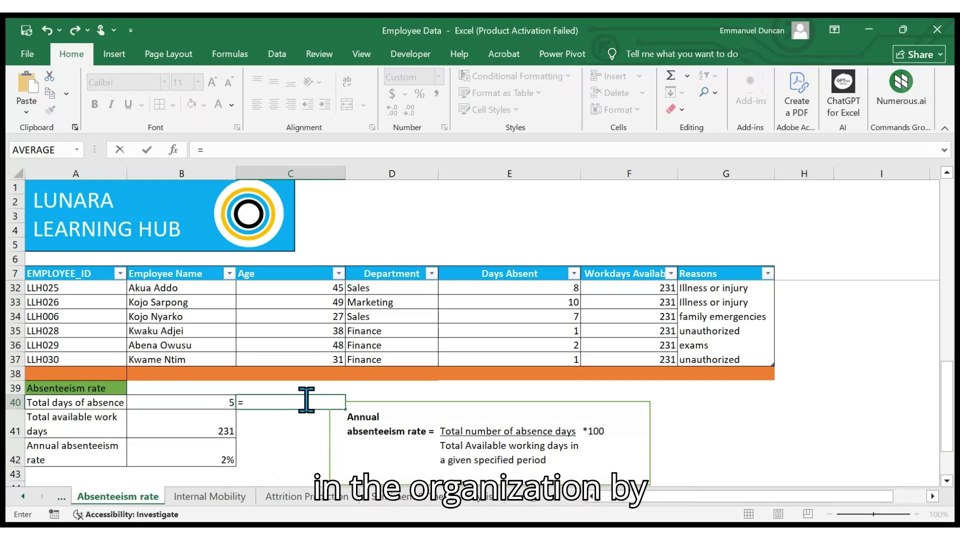
type("sum")
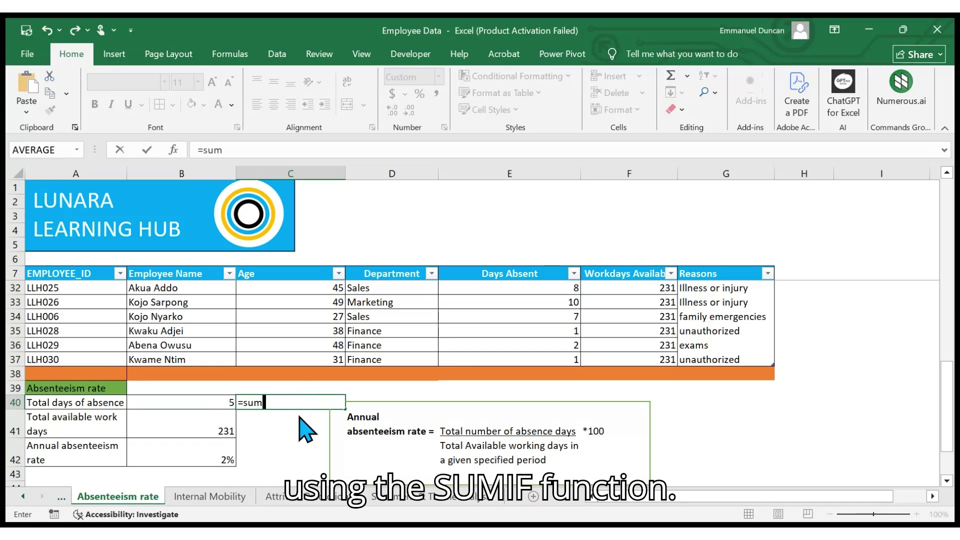
key("Tab")
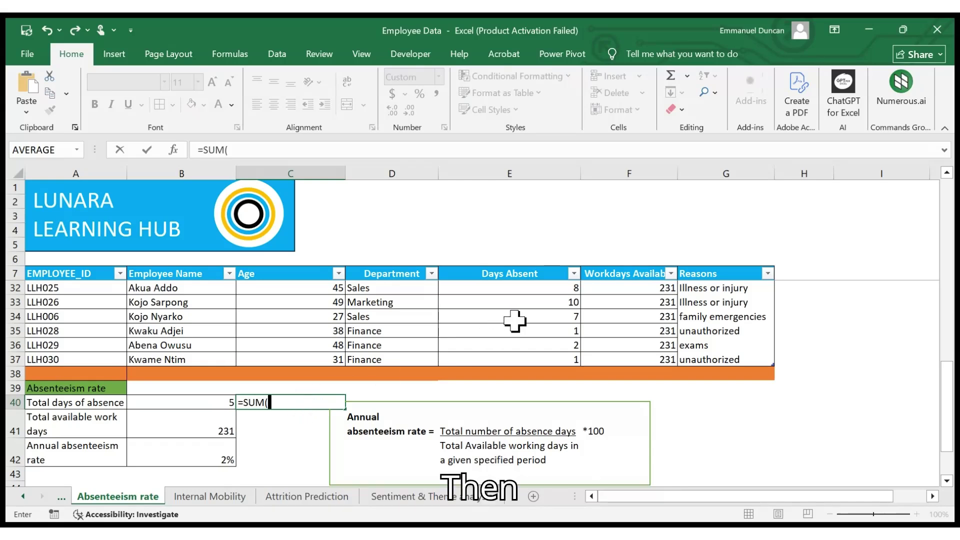
scroll(514, 321, "up", 7)
scroll(592, 291, "up", 3)
scroll(548, 296, "up", 2)
left_click(556, 289)
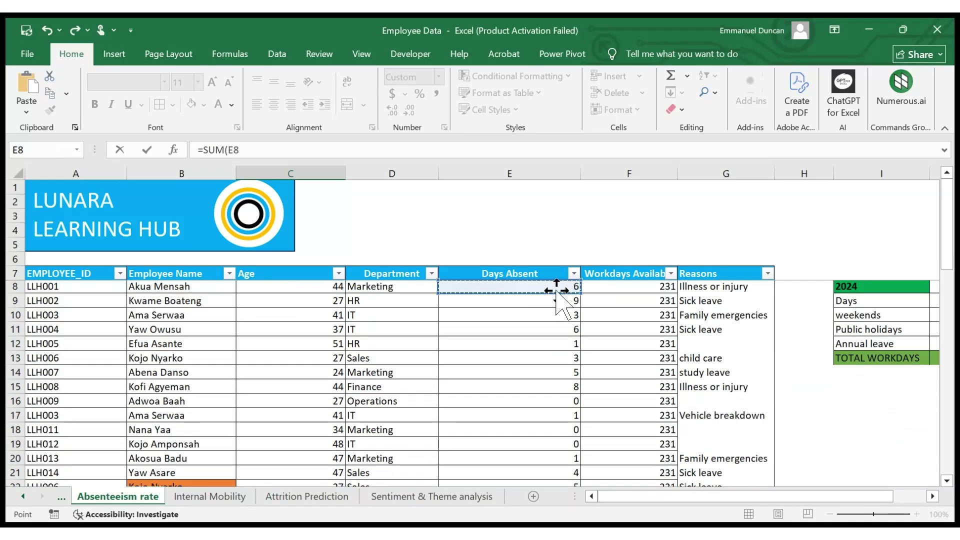
key("Up")
key("Down")
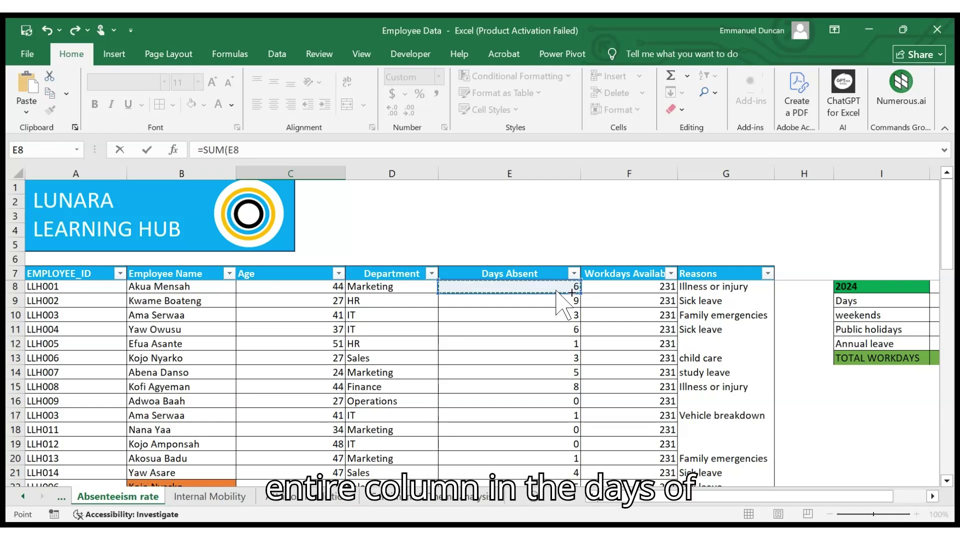
key("ctrl+space")
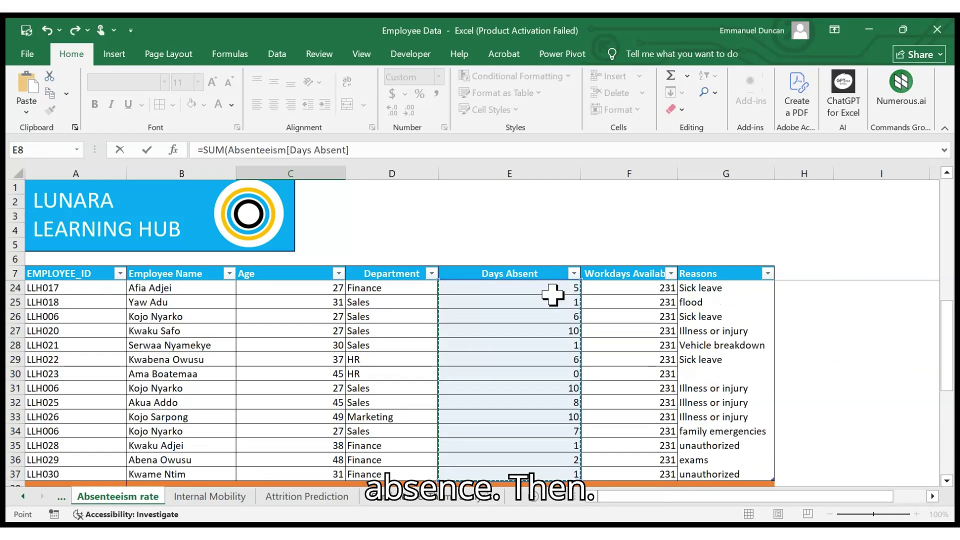
left_click(393, 152)
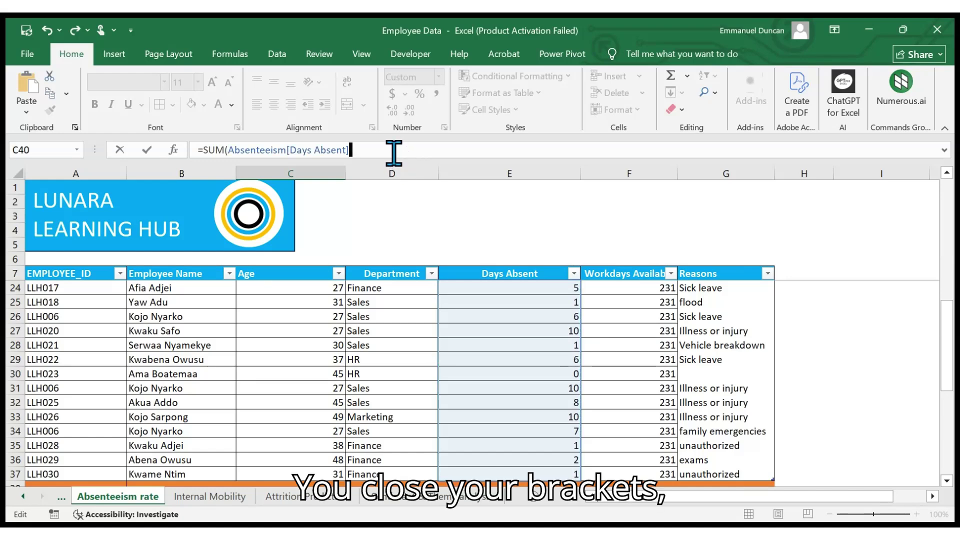
type(")")
key("Return")
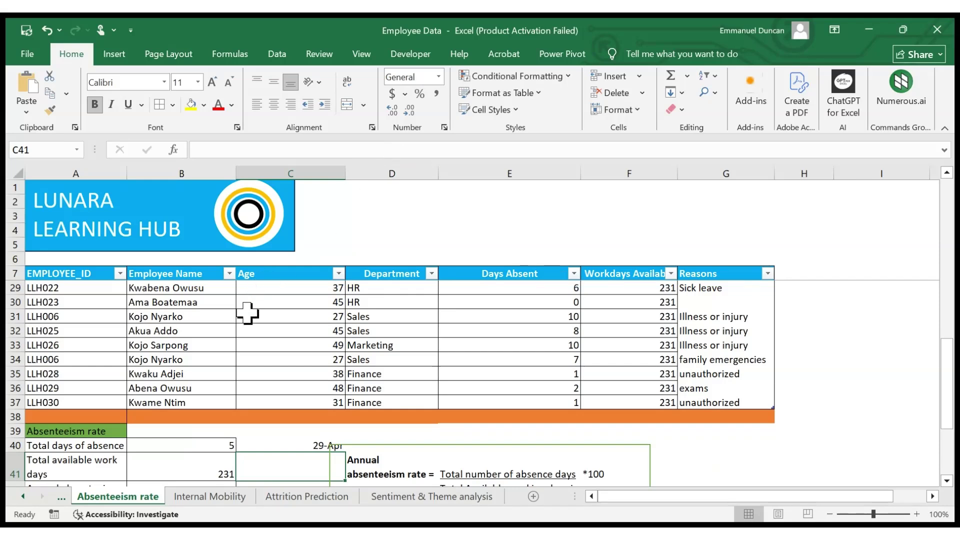
Step: Narrow column C slightly and format the absence total in C40 as a Number with no decimal places
scroll(248, 335, "down", 2)
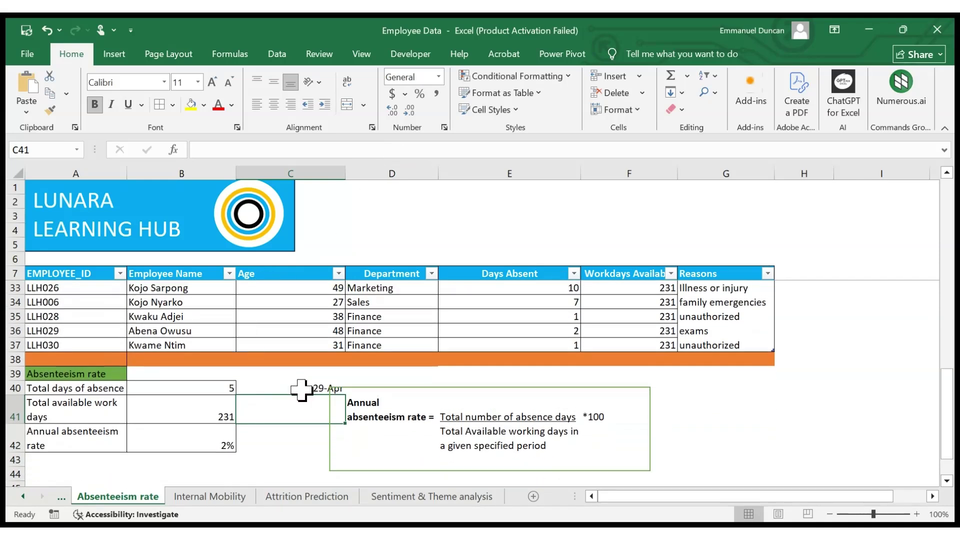
left_click(300, 387)
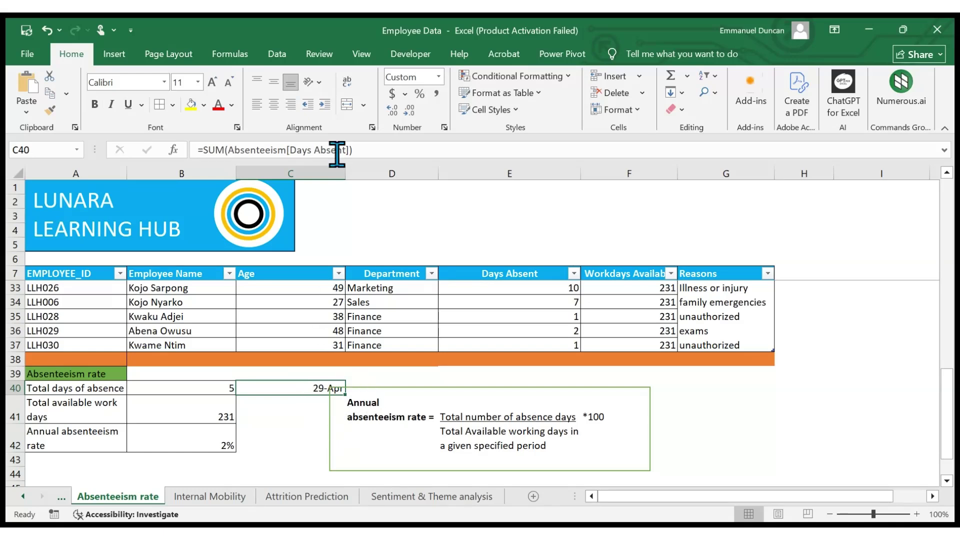
left_click_drag(344, 175, 319, 174)
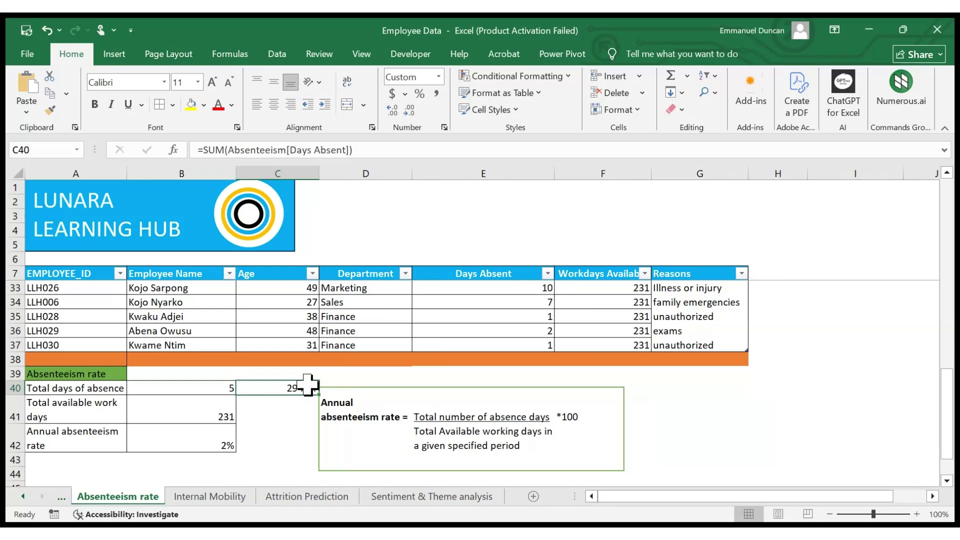
left_click(439, 77)
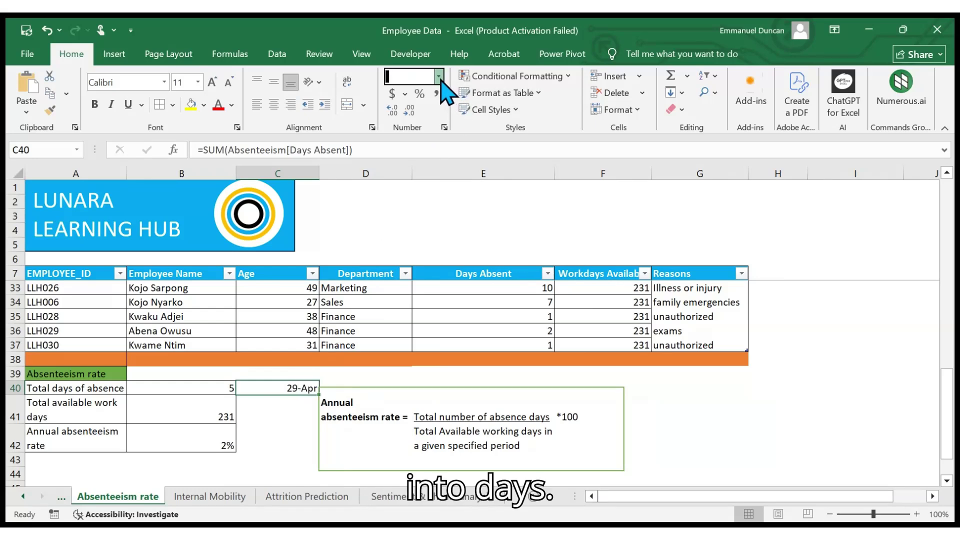
left_click(439, 137)
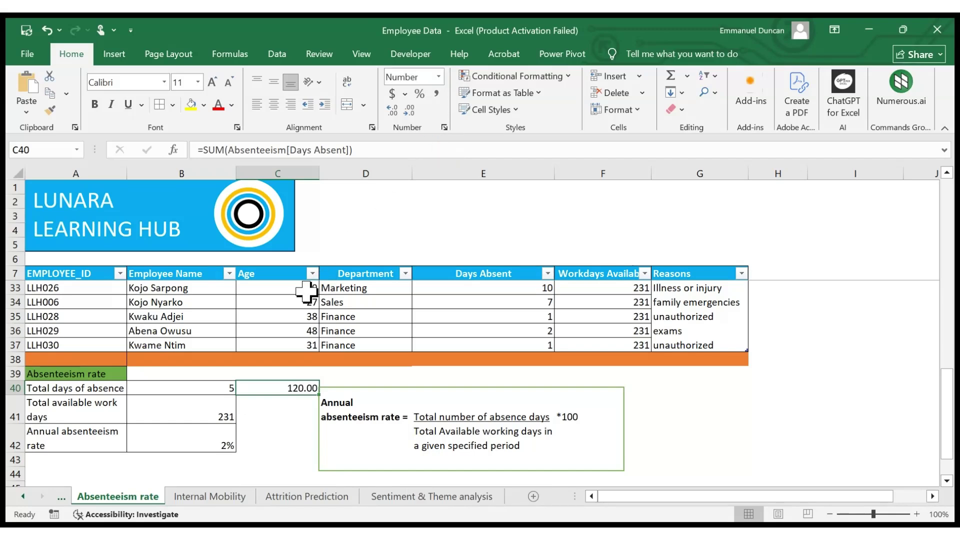
left_click(407, 114)
left_click(407, 114)
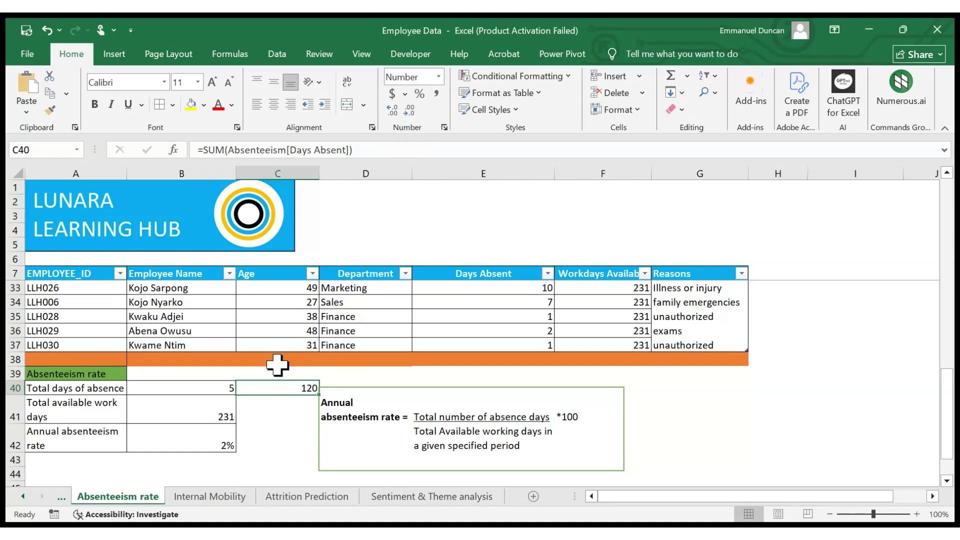
Step: Enter 231 as the organization's total available work days in cell C41
left_click(272, 406)
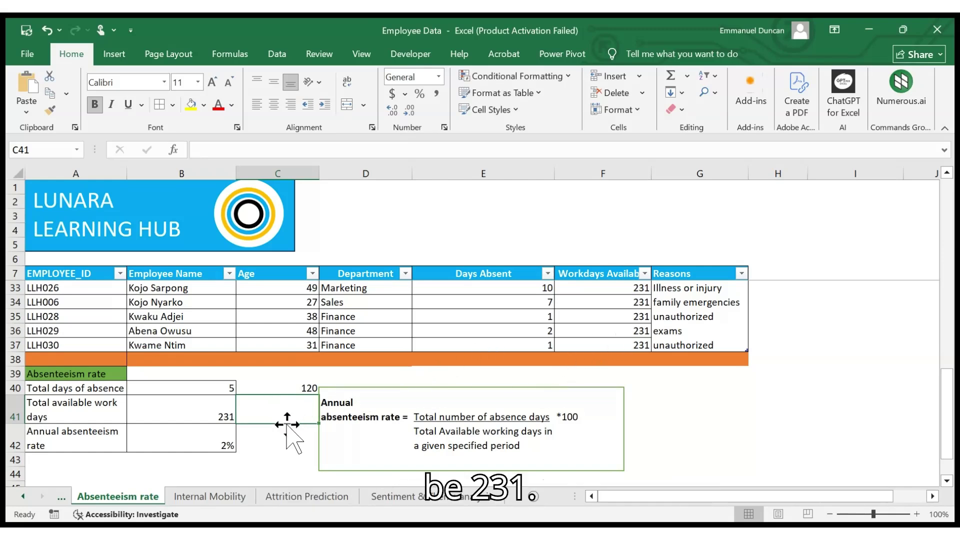
type("231")
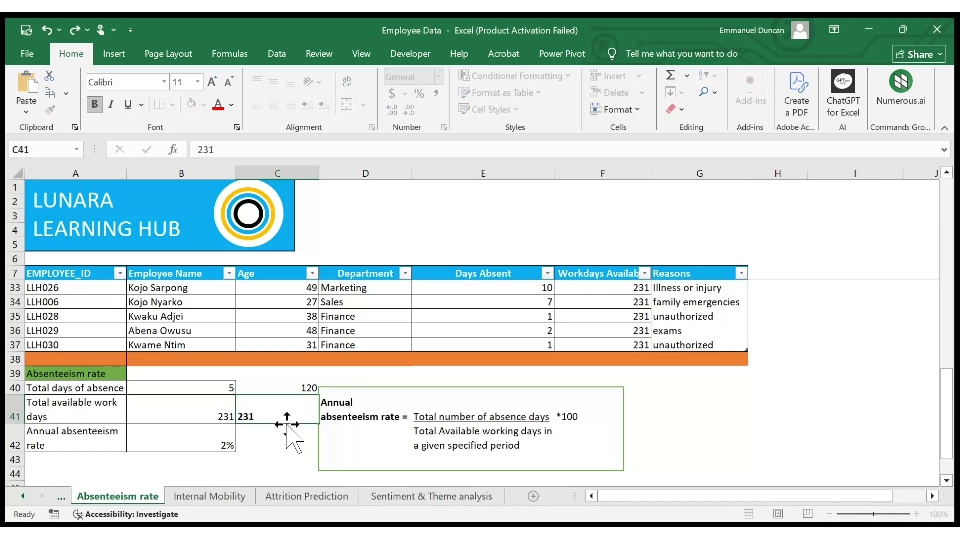
key("Return")
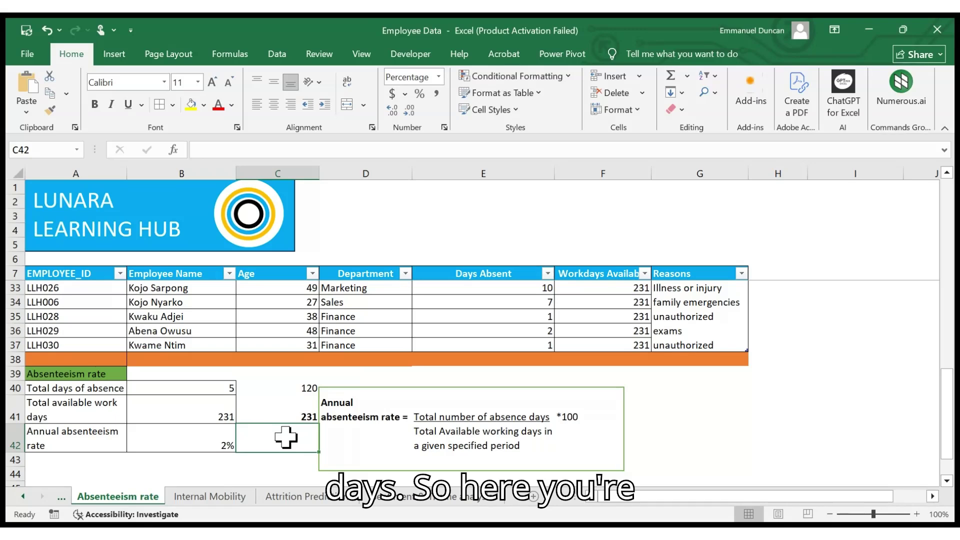
Step: Calculate the organization's annual absenteeism rate in cell C42 with =C40/C41
type("=")
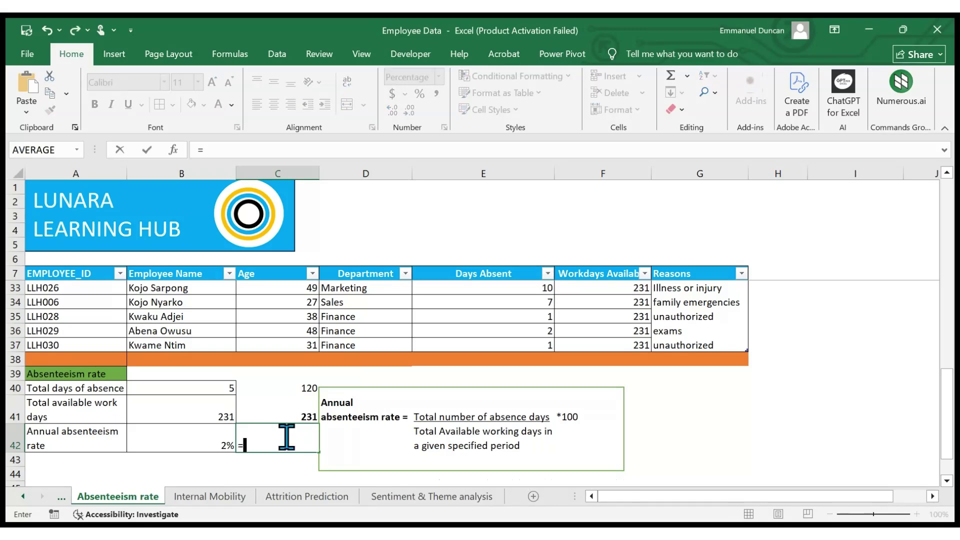
left_click(284, 389)
type("/")
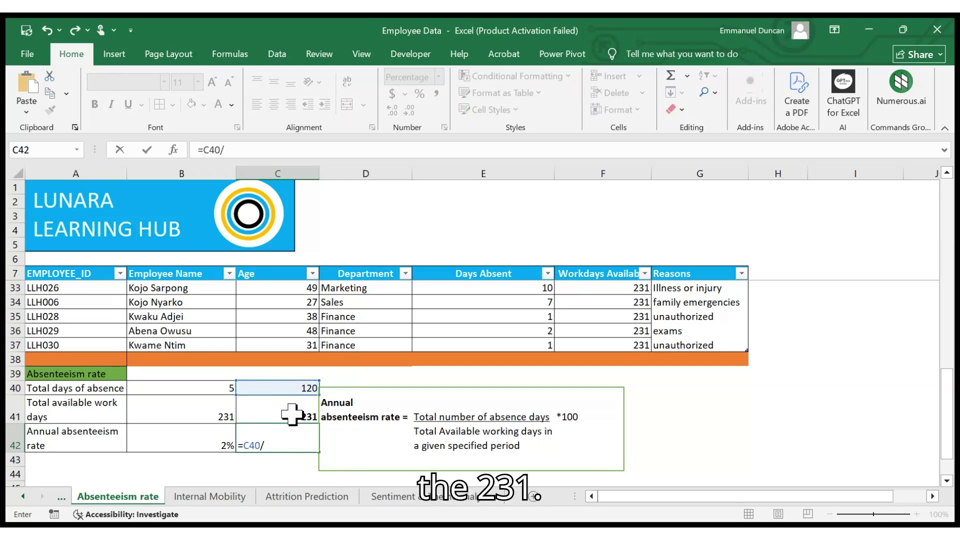
left_click(293, 411)
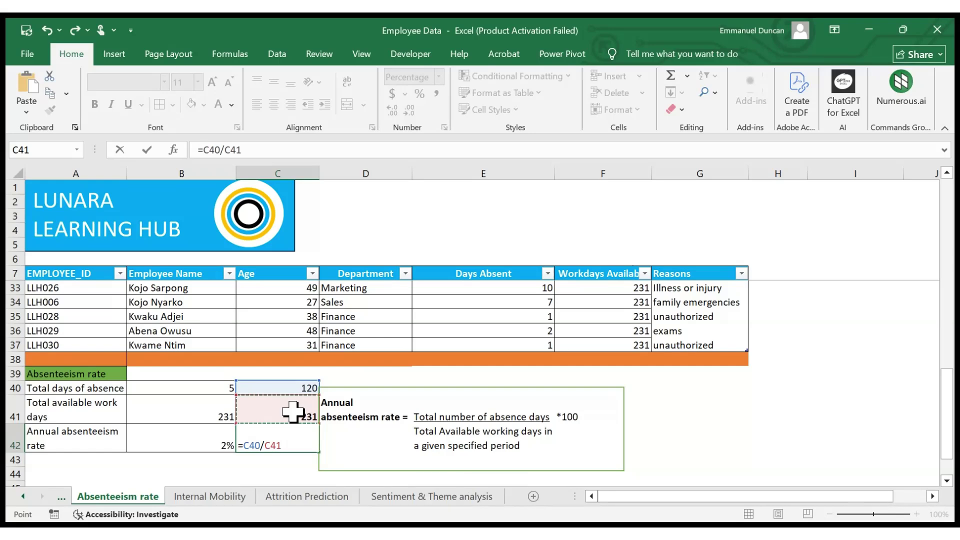
key("Return")
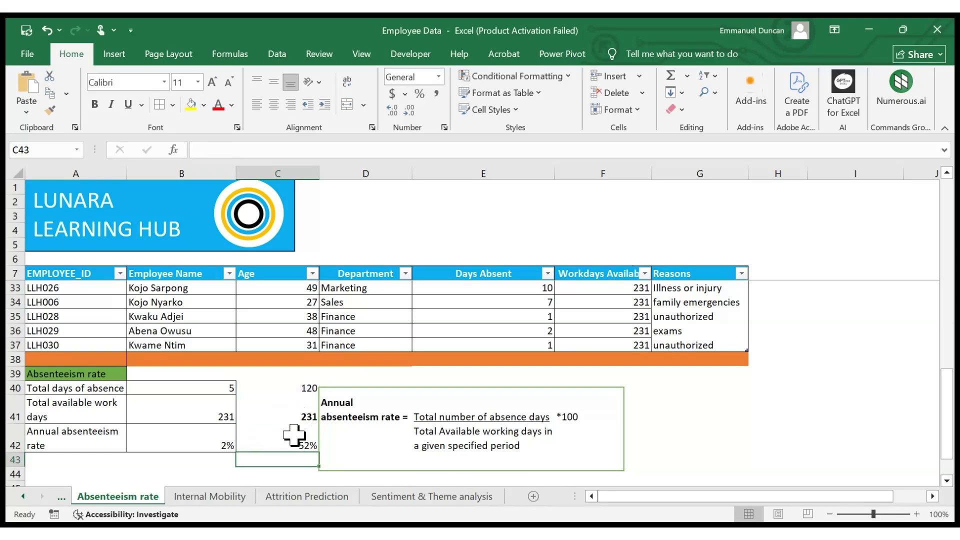